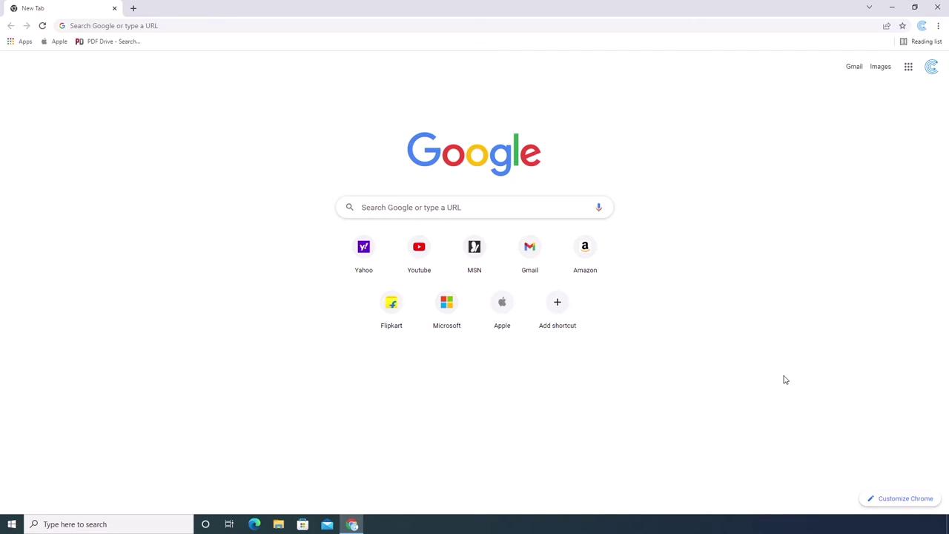
Step: Open a new window, open and close an Incognito window, then open a blank tab
{"action": "key", "text": "ctrl+n"}
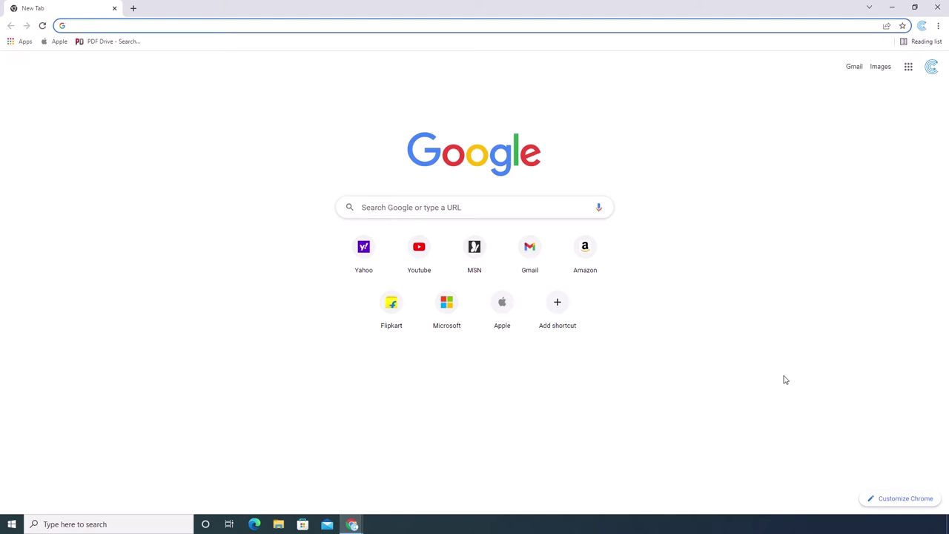
{"action": "key", "text": "ctrl+shift+n"}
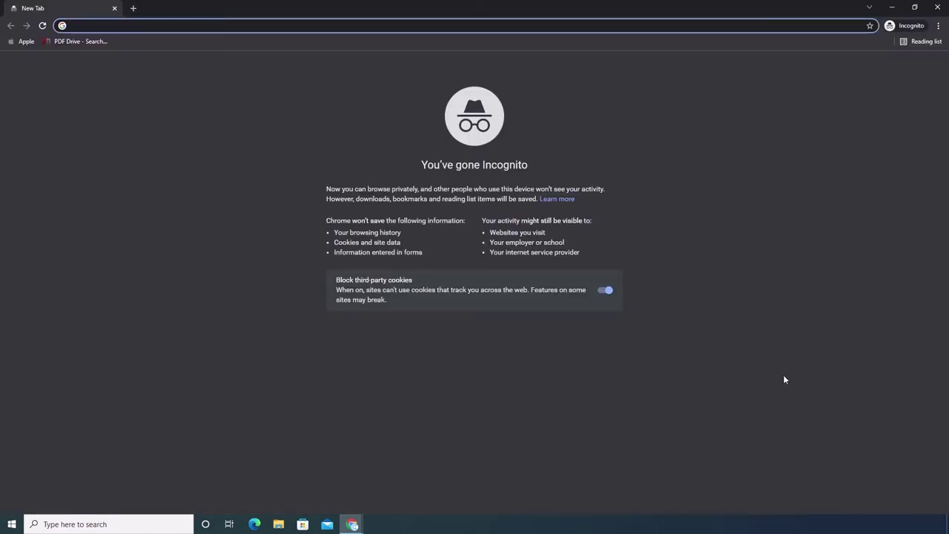
{"action": "key", "text": "ctrl+n"}
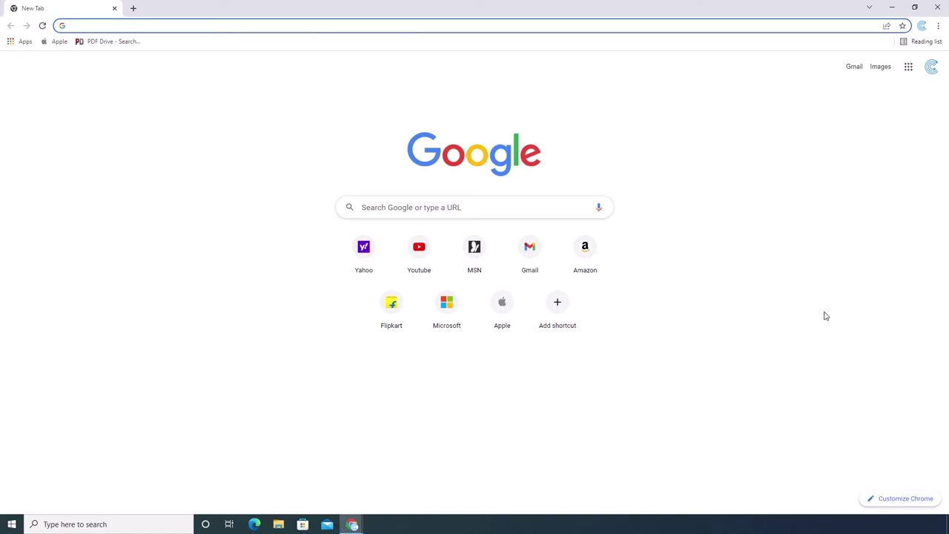
{"action": "key", "text": "ctrl+t"}
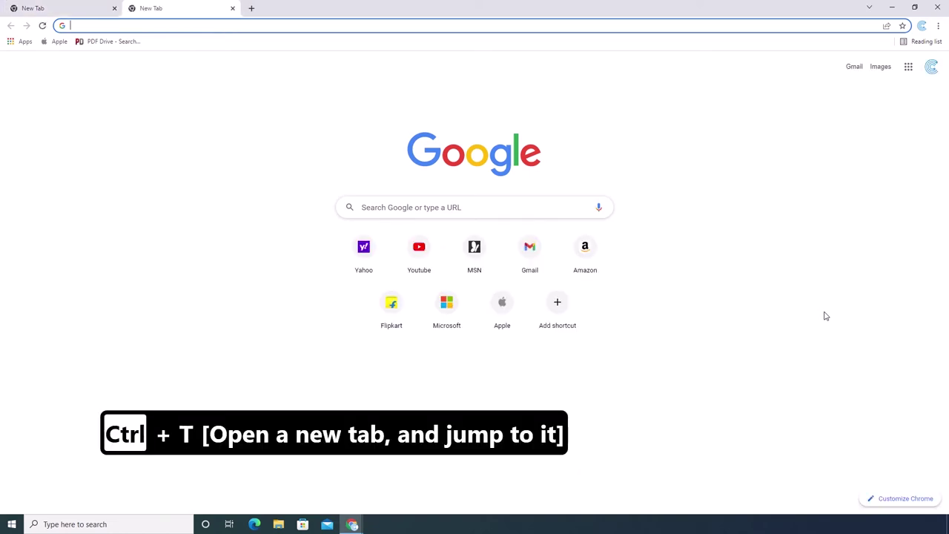
Step: Open Yahoo, YouTube and MSN in tabs, then close and restore the YouTube tab
{"action": "left_click", "coordinate": [249, 251]}
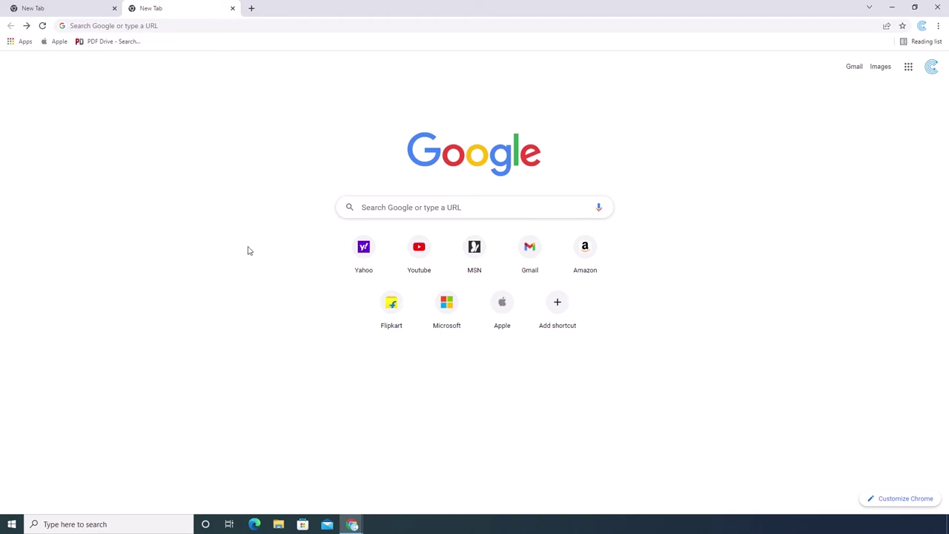
{"action": "left_click", "coordinate": [359, 261]}
{"action": "left_click", "coordinate": [252, 8]}
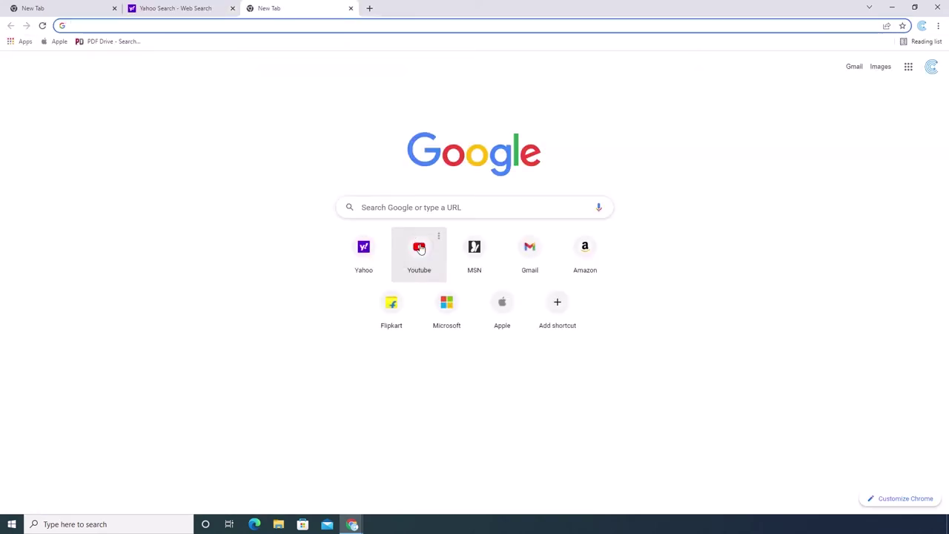
{"action": "left_click", "coordinate": [419, 248]}
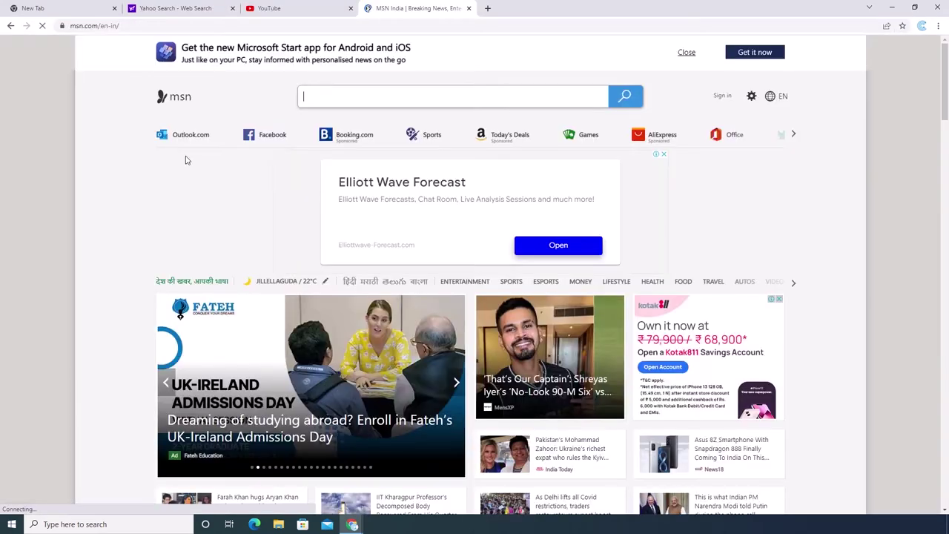
{"action": "left_click", "coordinate": [350, 8]}
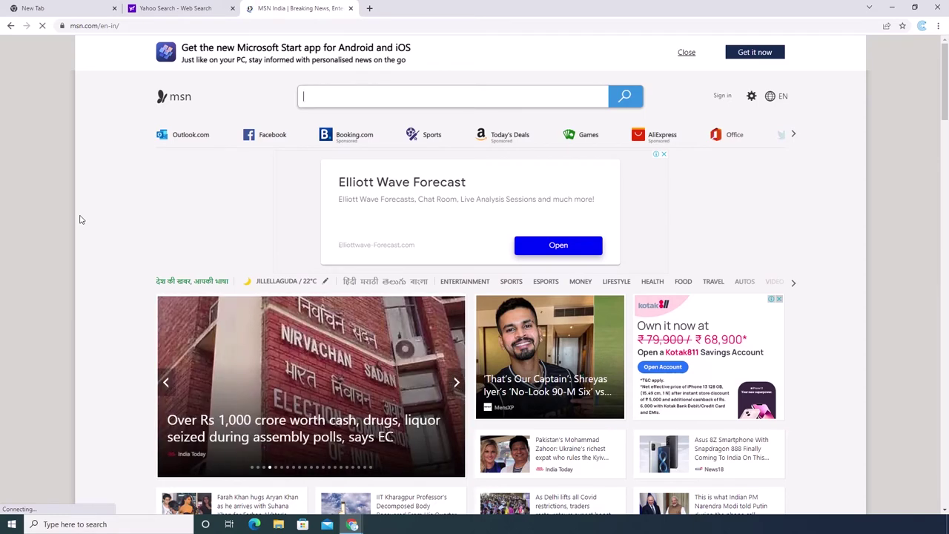
{"action": "key", "text": "ctrl+shift+t"}
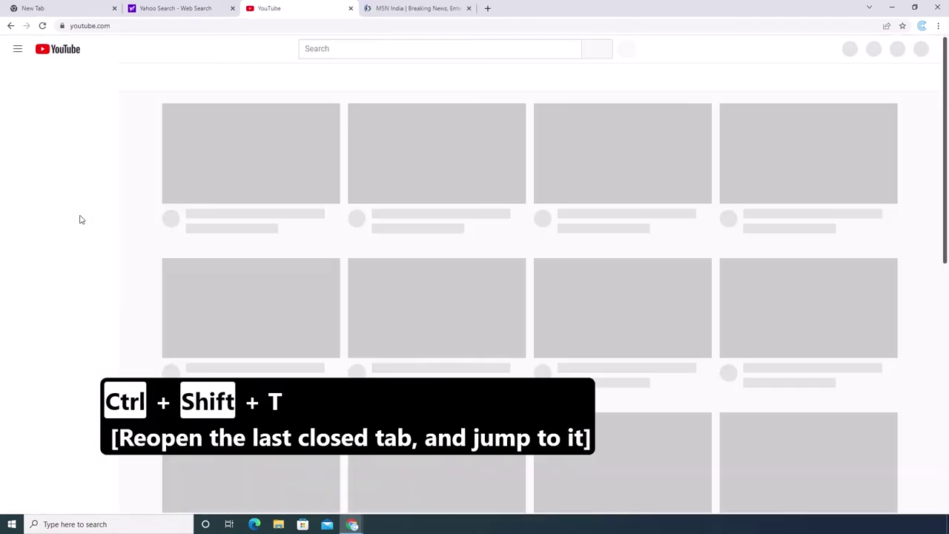
Step: Cycle forward from the first tab to MSN, then back to Yahoo Search
{"action": "key", "text": "ctrl+1"}
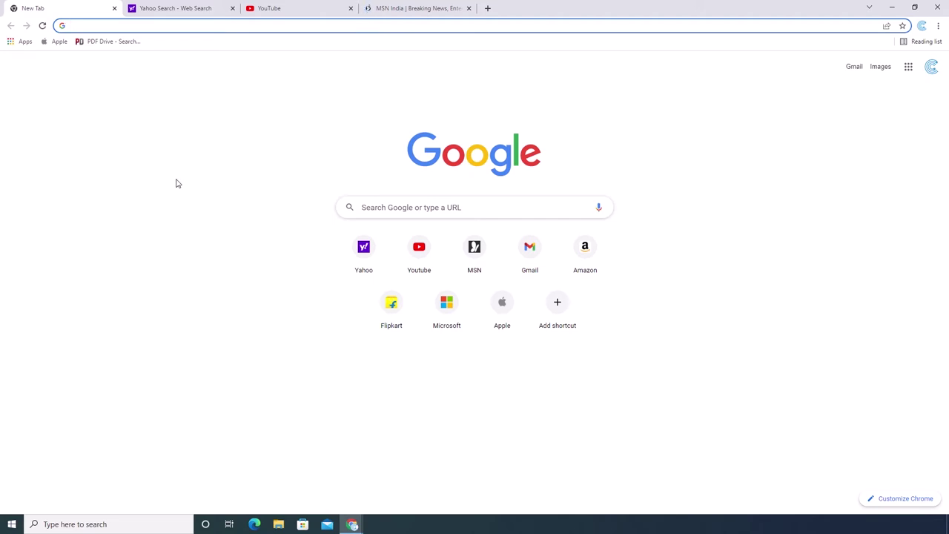
{"action": "key", "text": "ctrl+Tab"}
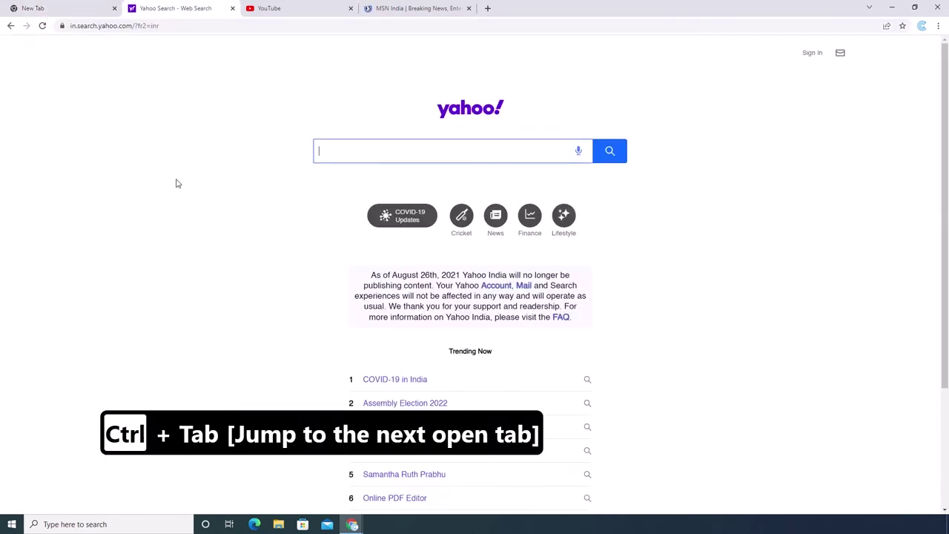
{"action": "key", "text": "ctrl+Tab"}
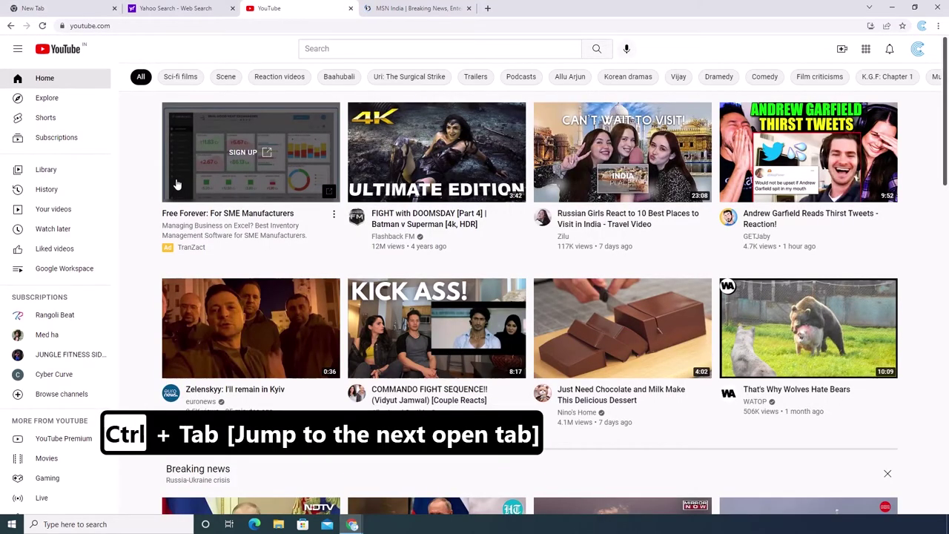
{"action": "key", "text": "ctrl+Tab"}
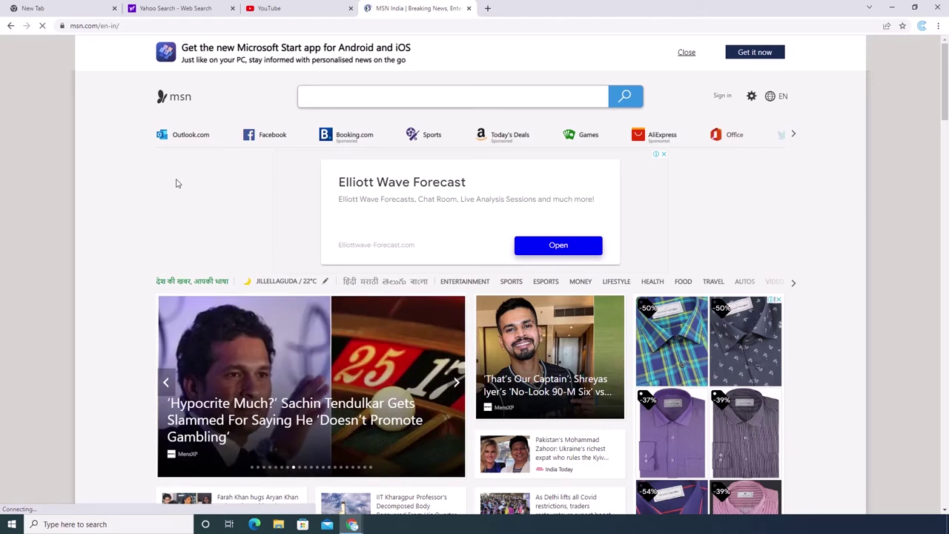
{"action": "key", "text": "ctrl+shift+Tab"}
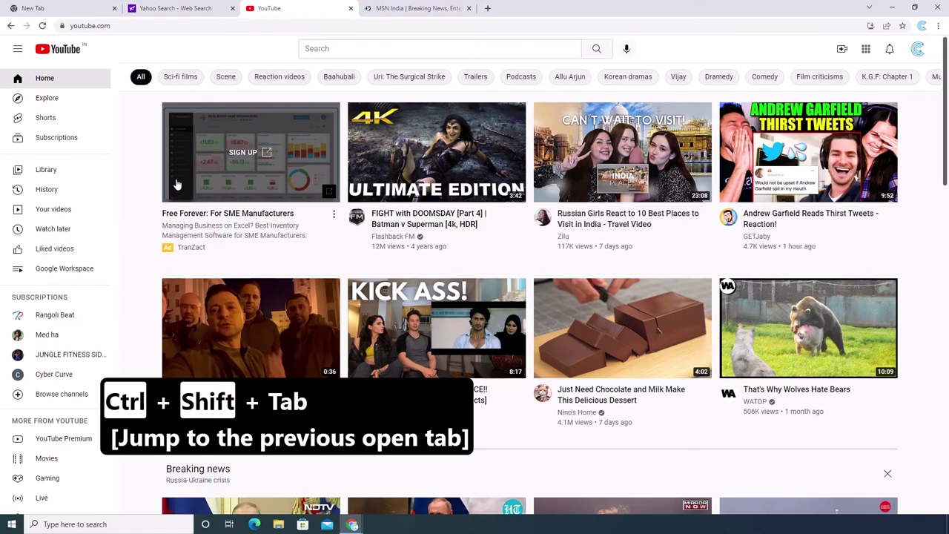
{"action": "key", "text": "ctrl+shift+Tab"}
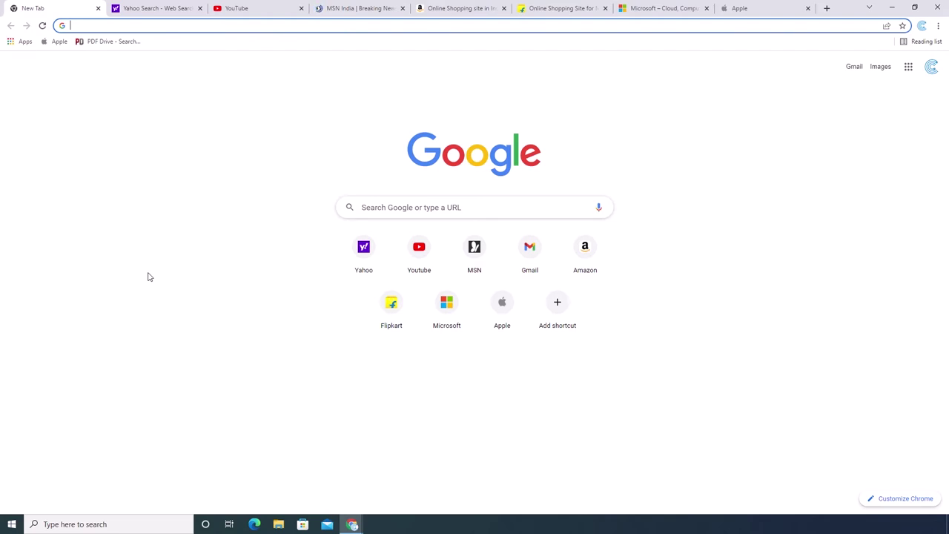
Step: Jump to tab 3, the last tab and the first tab, then load the home page in Apple's tab
{"action": "key", "text": "ctrl+3"}
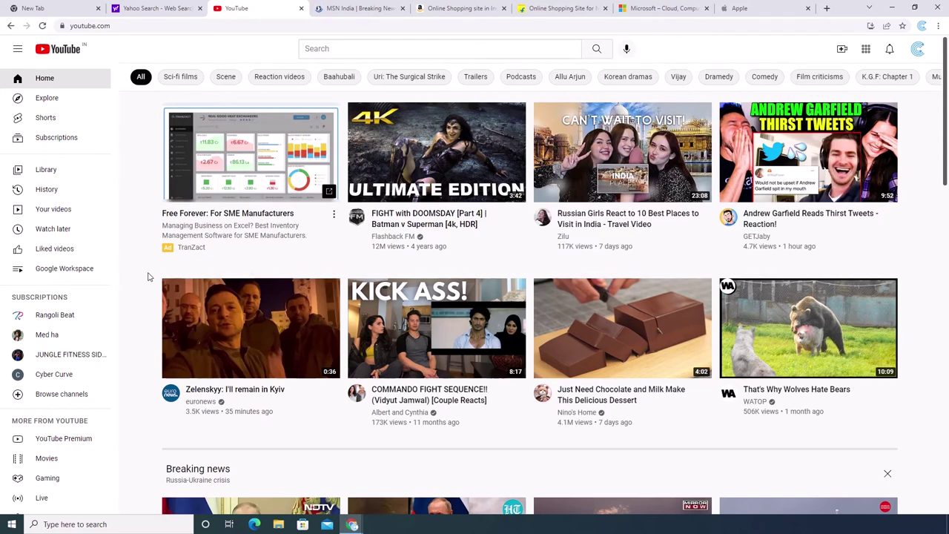
{"action": "key", "text": "ctrl+8"}
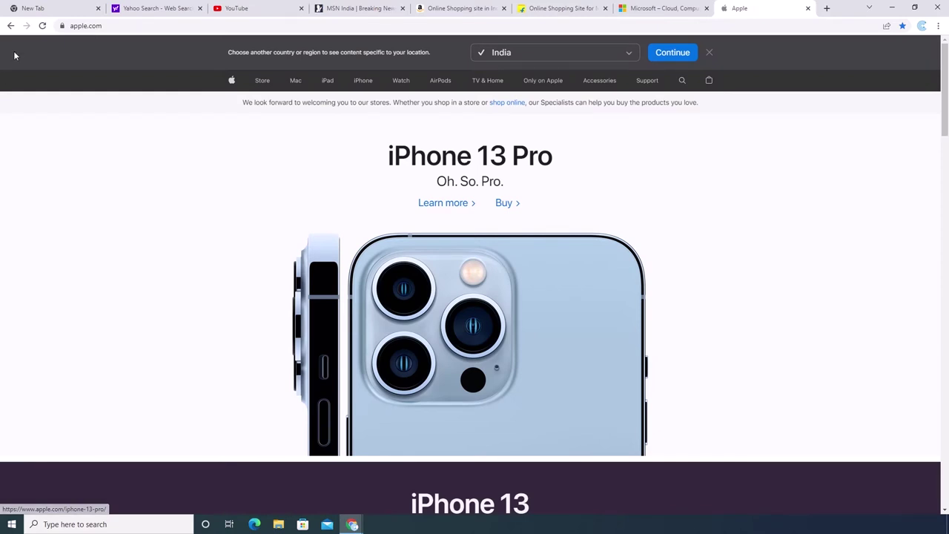
{"action": "left_click", "coordinate": [71, 13]}
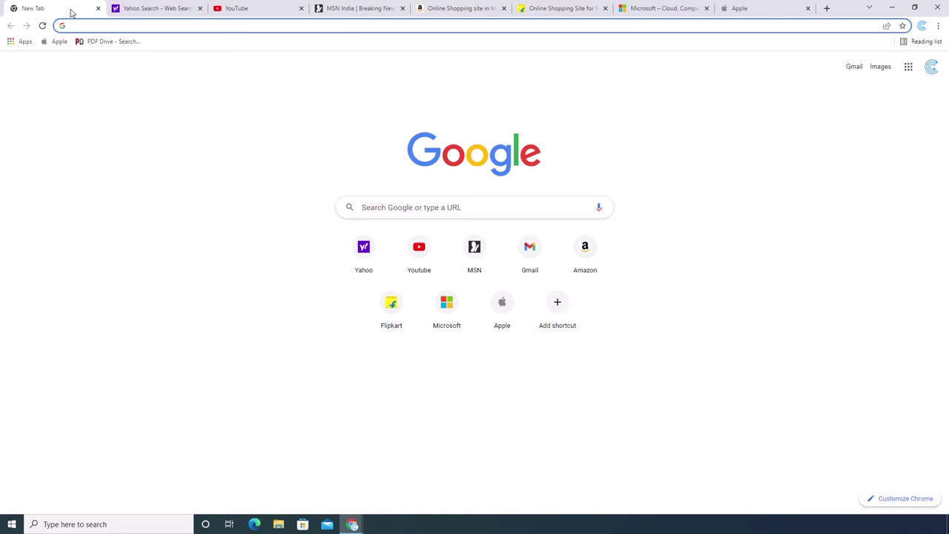
{"action": "key", "text": "ctrl+9"}
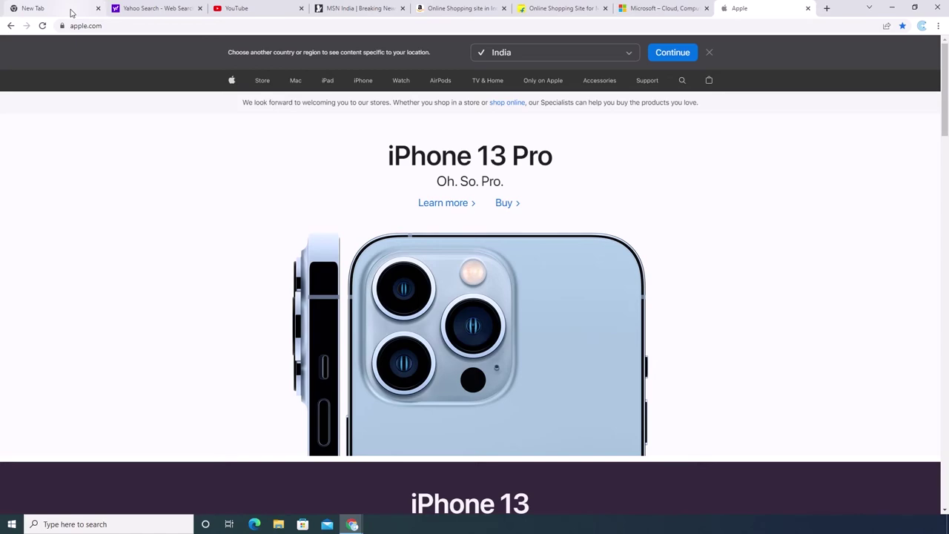
{"action": "key", "text": "alt+Home"}
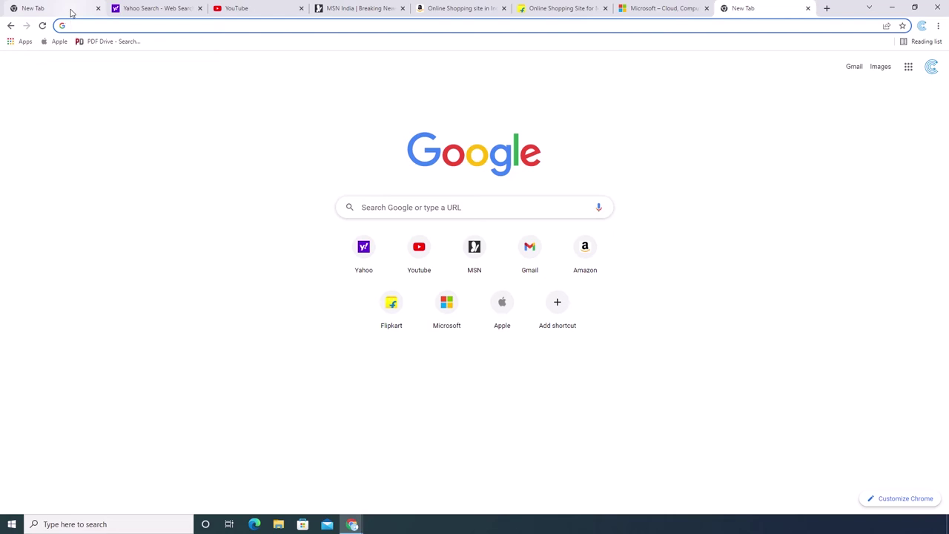
Step: Close two tabs and the shopping window, then open History and Downloads
{"action": "key", "text": "ctrl+w"}
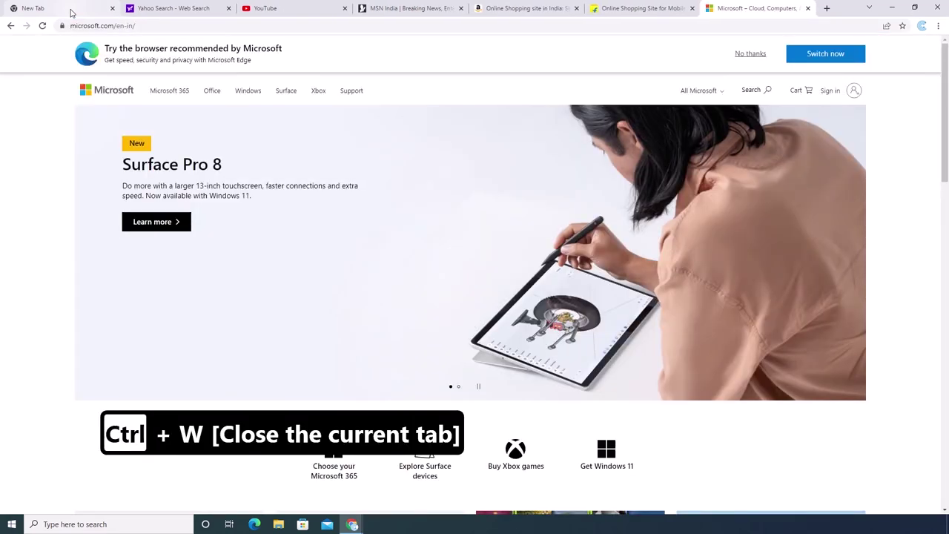
{"action": "key", "text": "ctrl+w"}
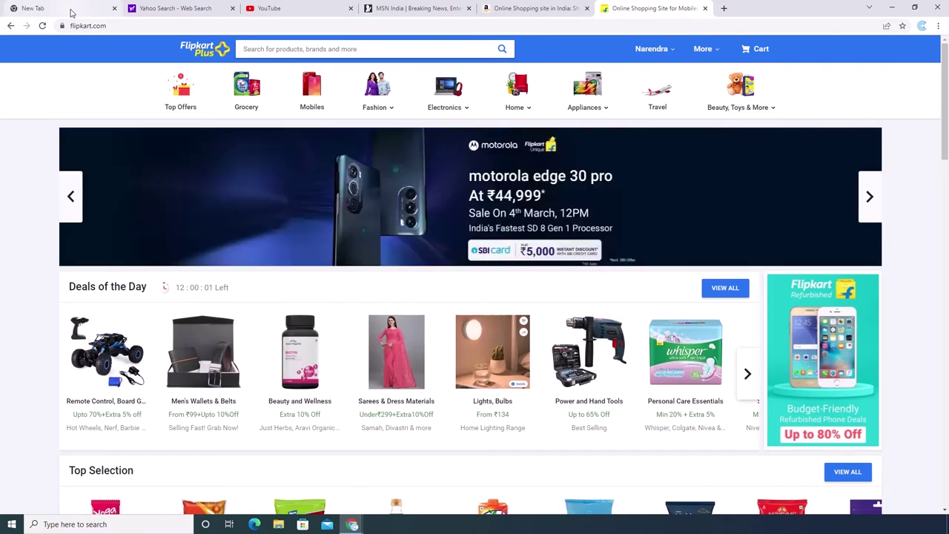
{"action": "key", "text": "ctrl+shift+w"}
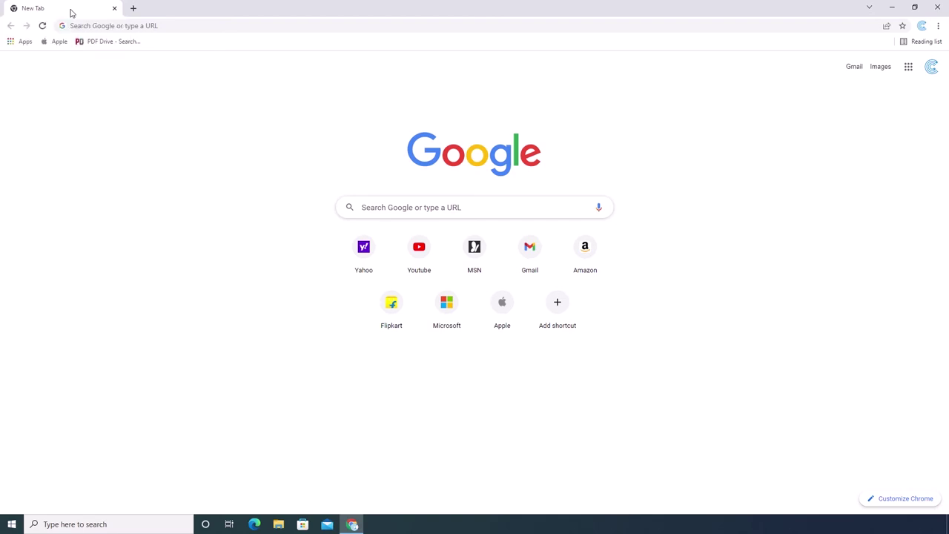
{"action": "key", "text": "ctrl+h"}
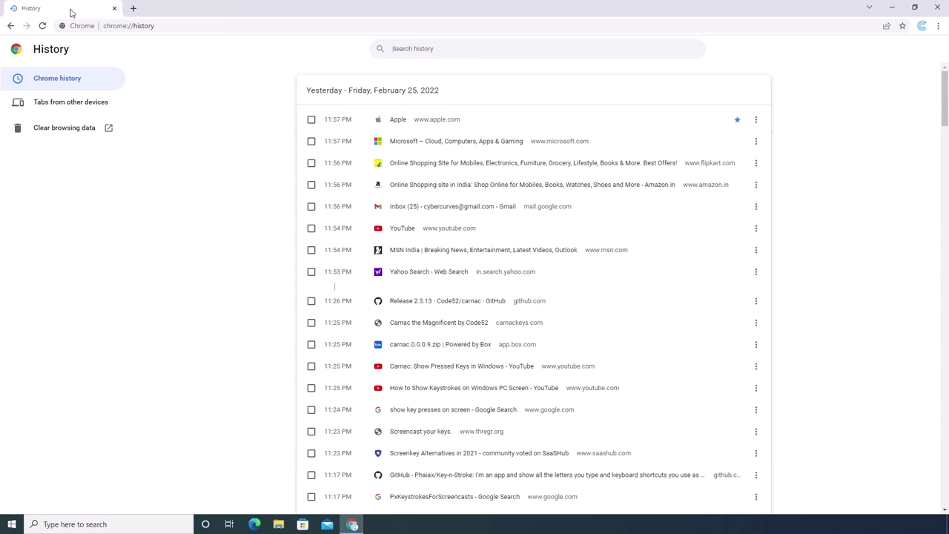
{"action": "key", "text": "ctrl+j"}
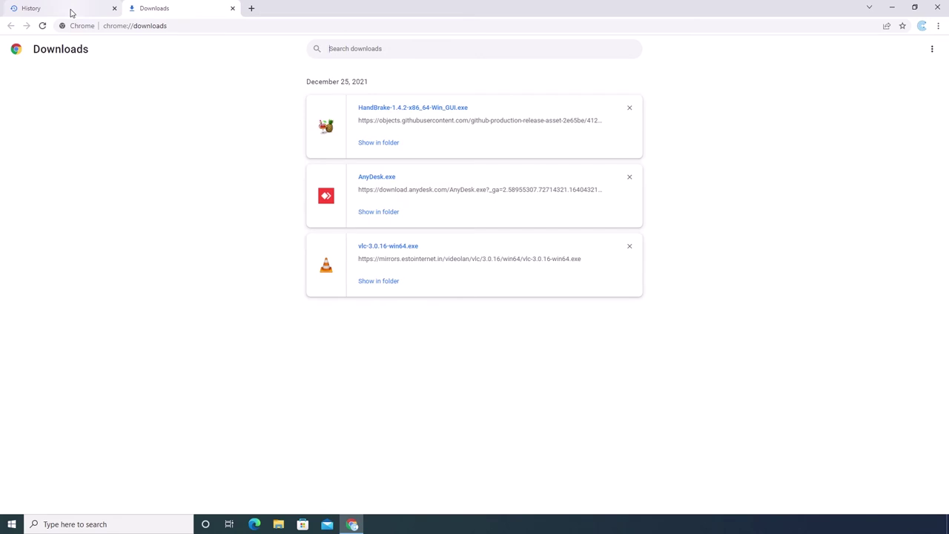
Step: Open YouTube in a new tab and reload it with F5 and Ctrl+R
{"action": "key", "text": "ctrl+t"}
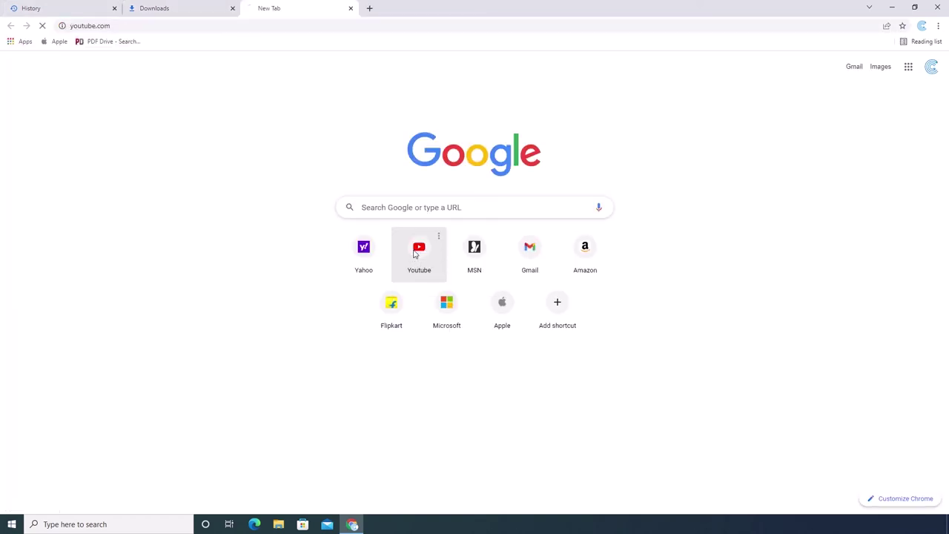
{"action": "left_click", "coordinate": [420, 247]}
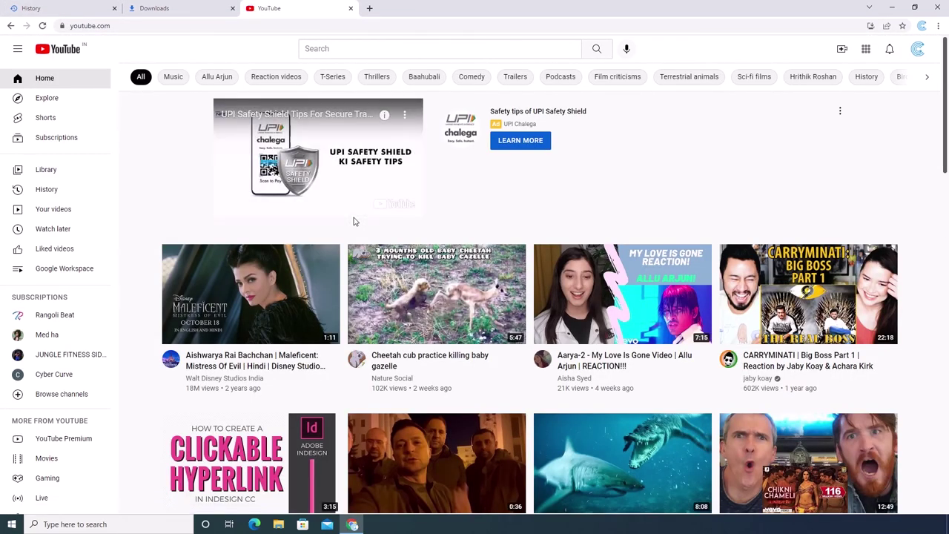
{"action": "key", "text": "F5"}
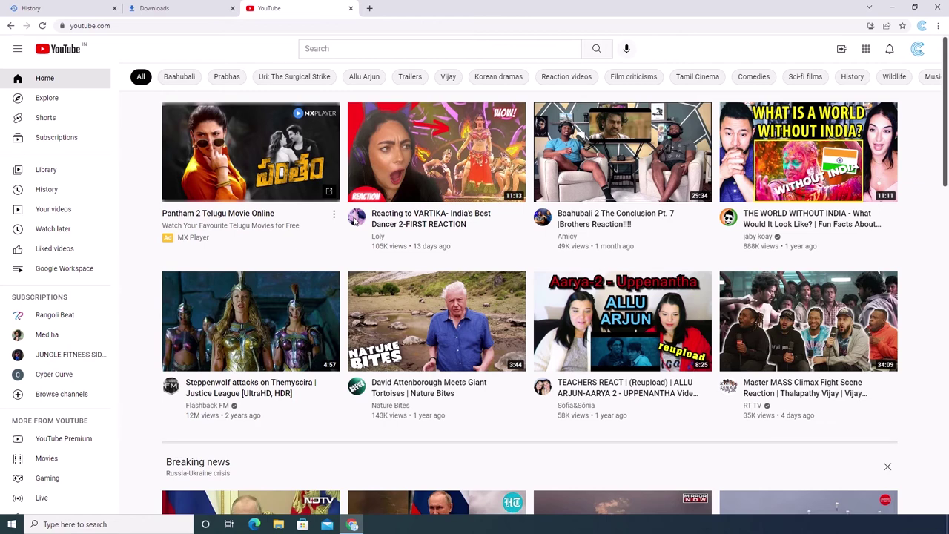
{"action": "key", "text": "ctrl+r"}
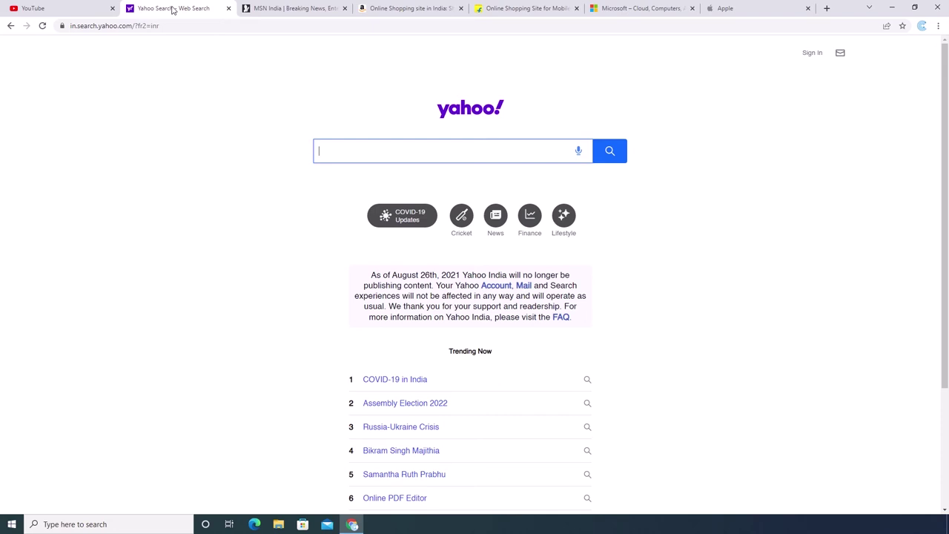
Step: Bookmark Yahoo Search, then open and cancel the Bookmark all tabs dialog
{"action": "key", "text": "ctrl+d"}
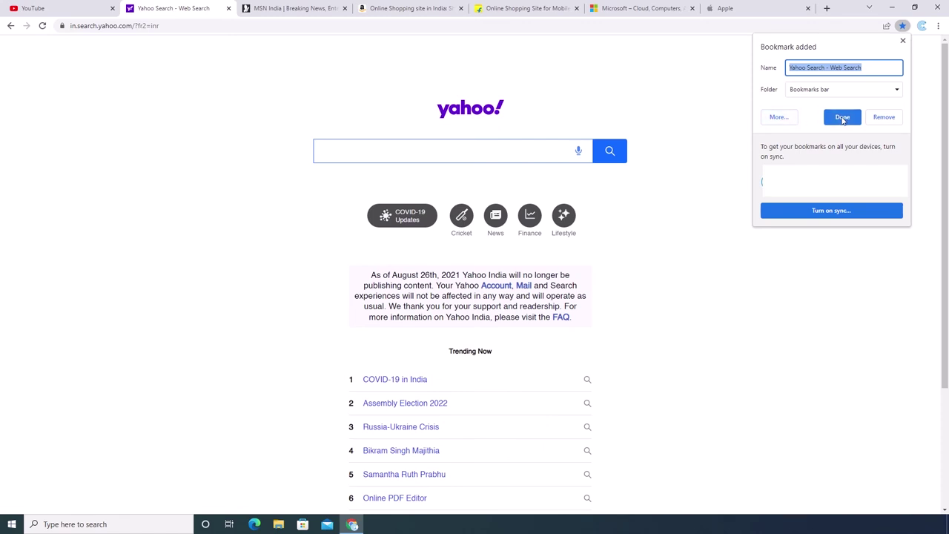
{"action": "left_click", "coordinate": [844, 117]}
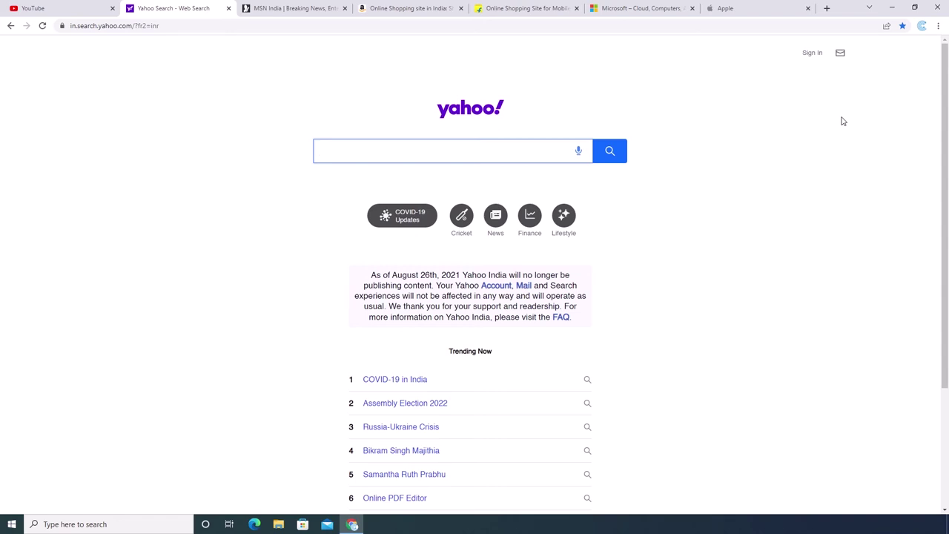
{"action": "key", "text": "ctrl+shift+d"}
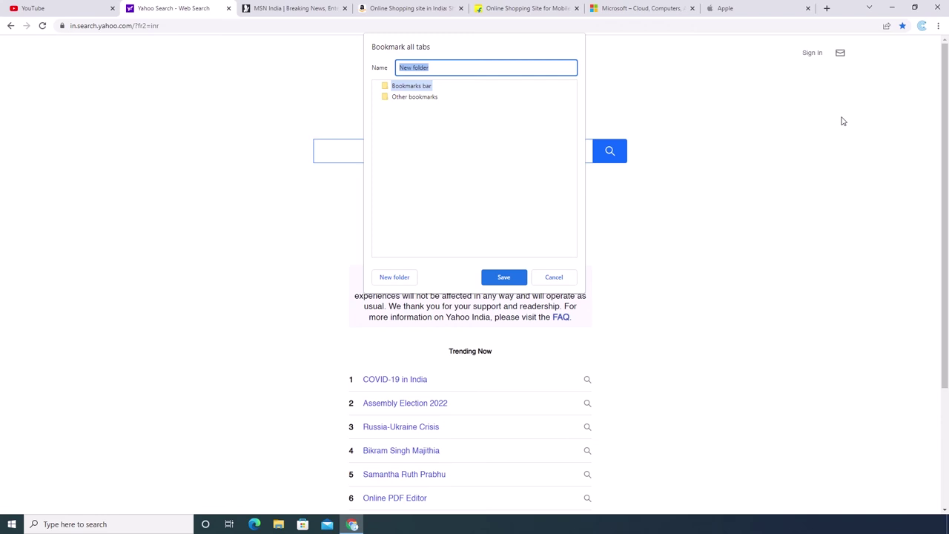
{"action": "key", "text": "Escape"}
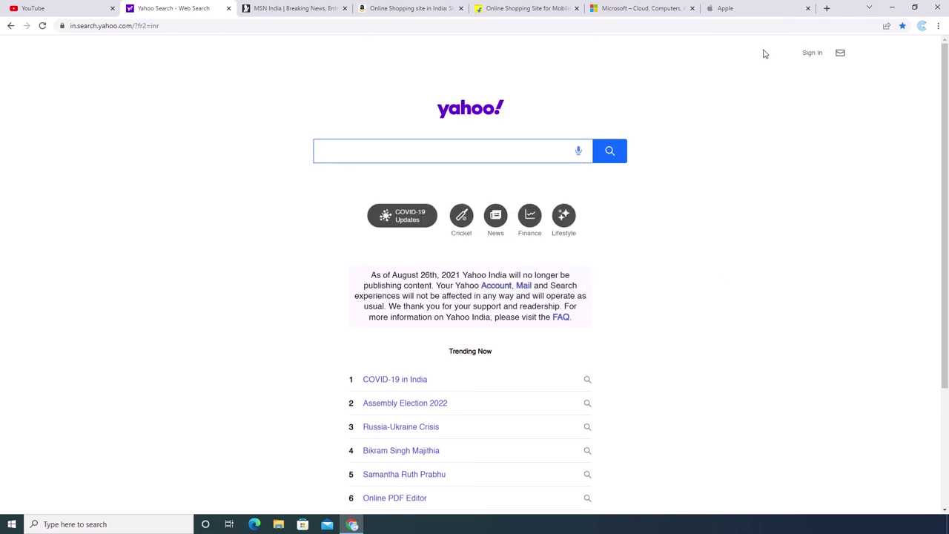
Step: Switch to the Apple tab, toggle full screen on and off, then zoom in
{"action": "left_click", "coordinate": [749, 9]}
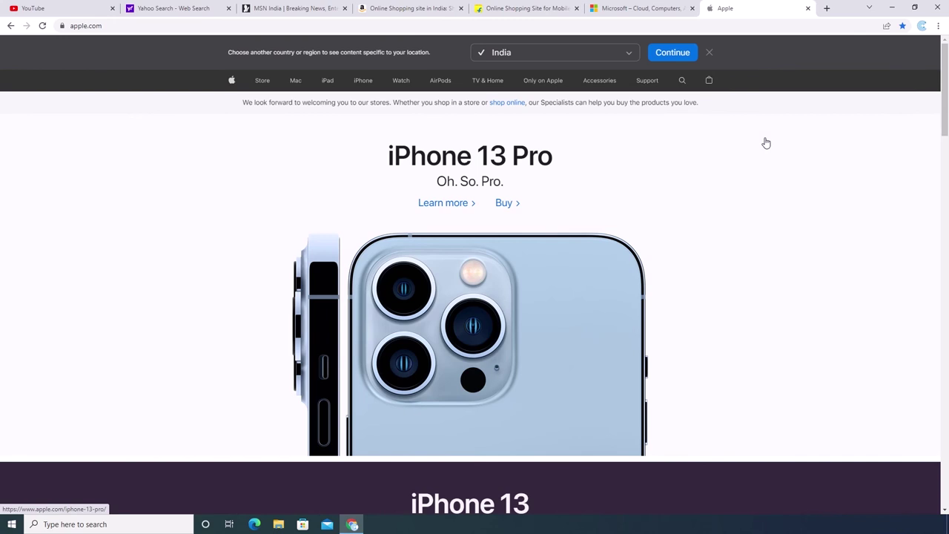
{"action": "key", "text": "F11"}
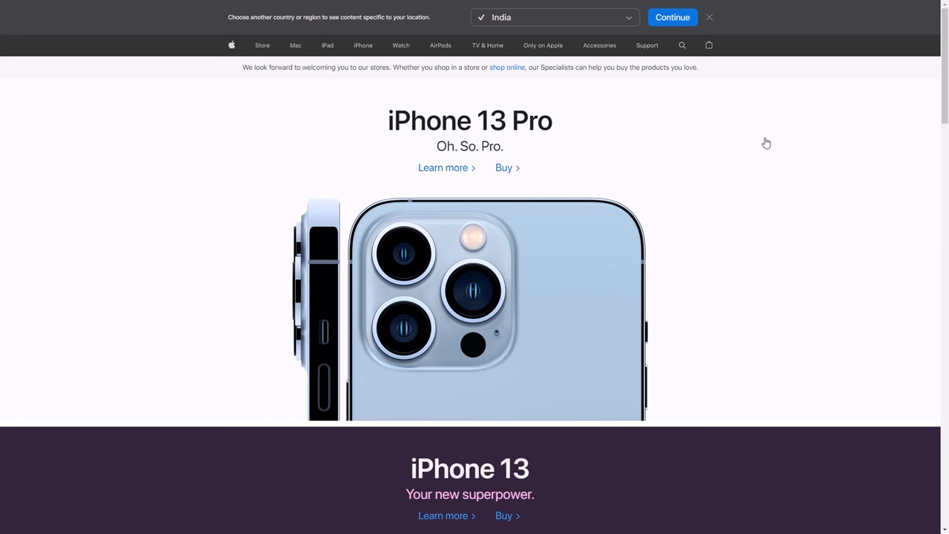
{"action": "key", "text": "F11"}
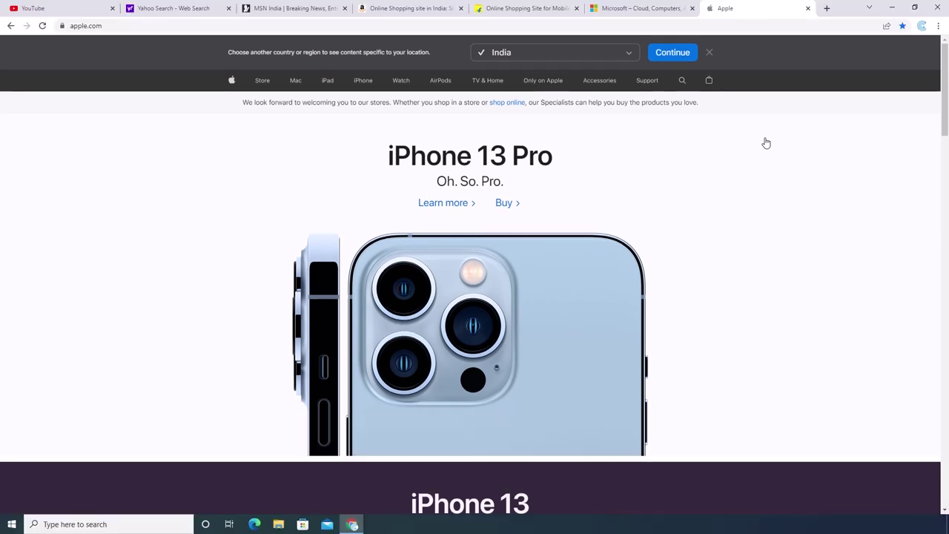
{"action": "key", "text": "ctrl+plus"}
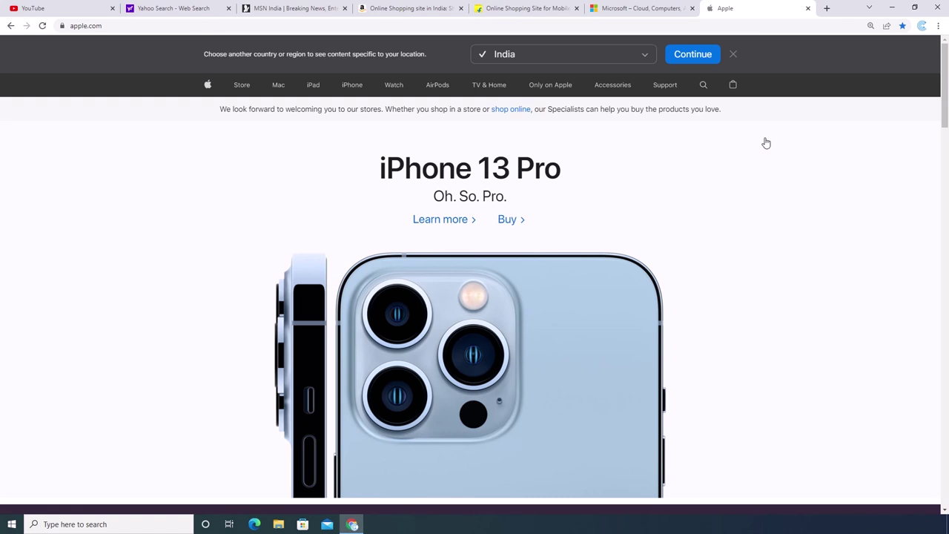
{"action": "key", "text": "ctrl+plus"}
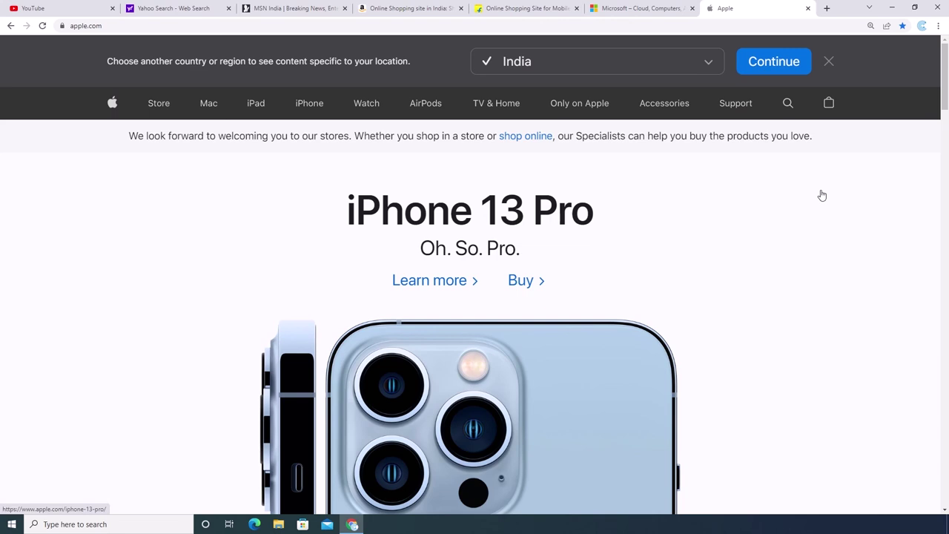
{"action": "key", "text": "ctrl+minus"}
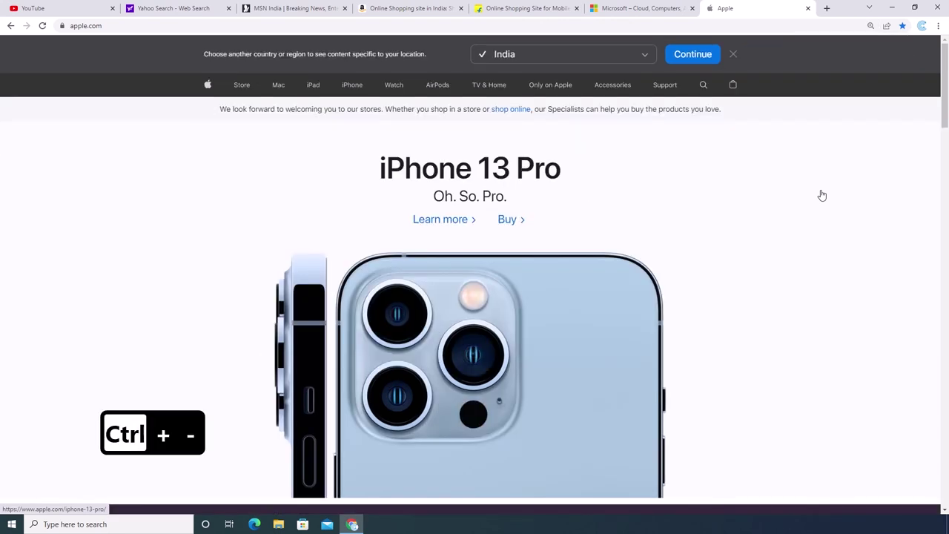
{"action": "key", "text": "ctrl+minus"}
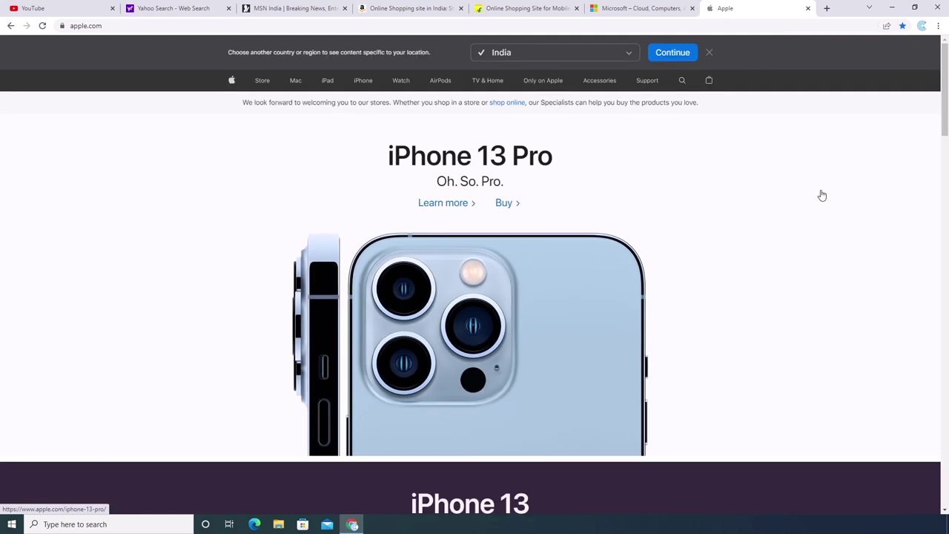
{"action": "key", "text": "ctrl+minus"}
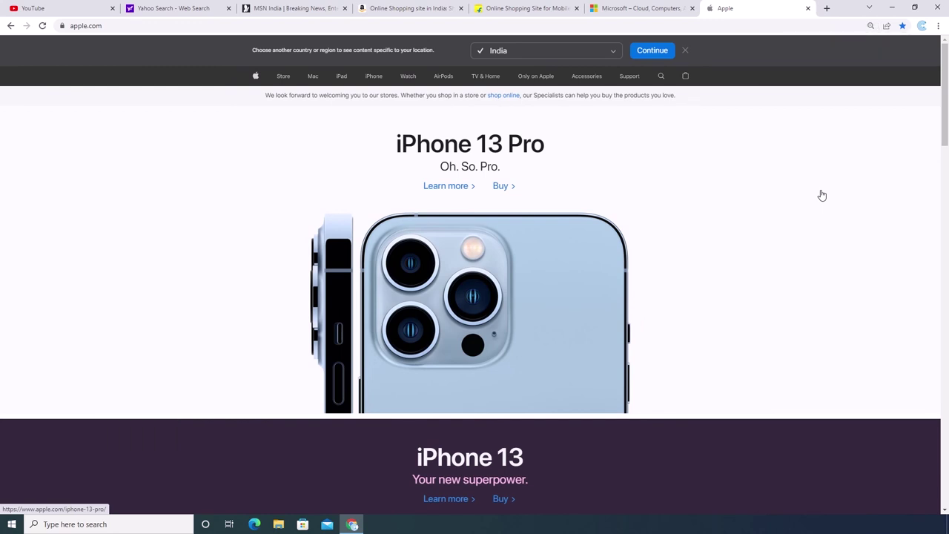
{"action": "key", "text": "ctrl+minus"}
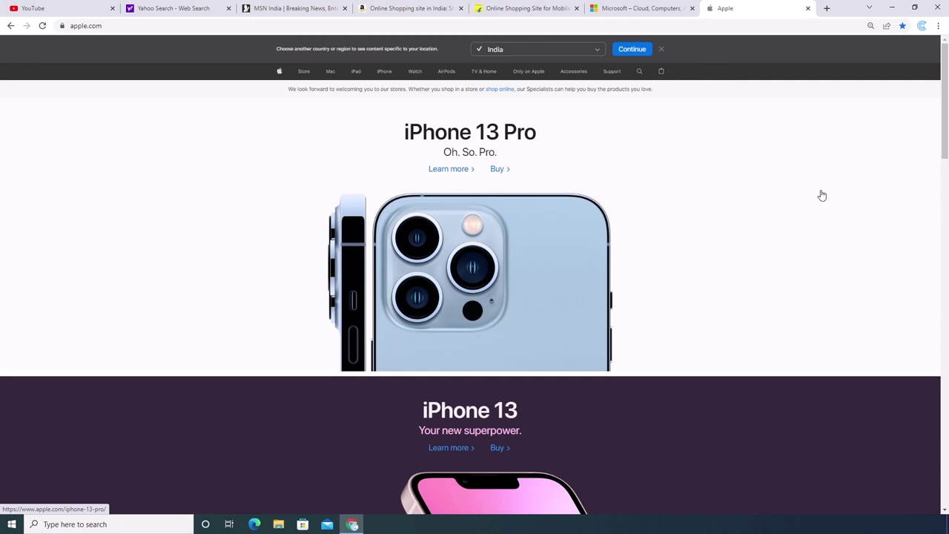
{"action": "key", "text": "ctrl+0"}
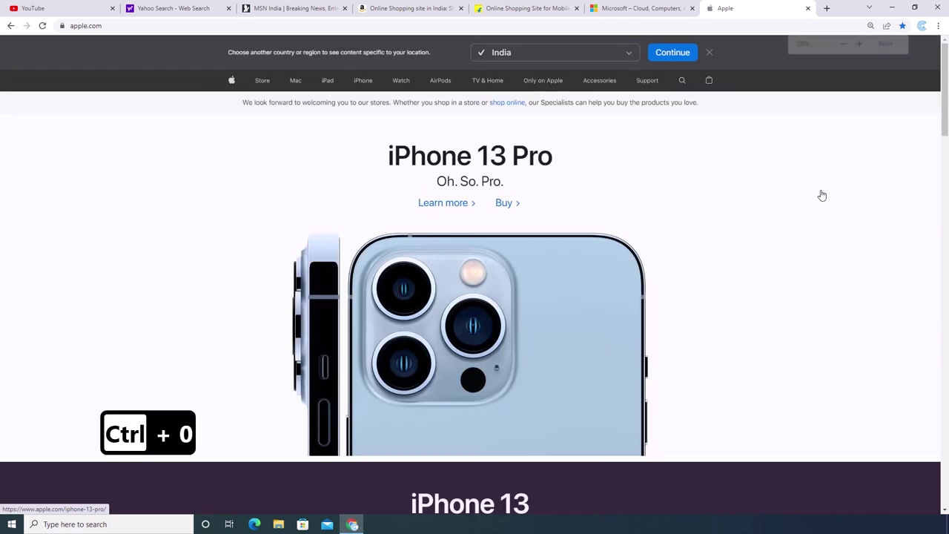